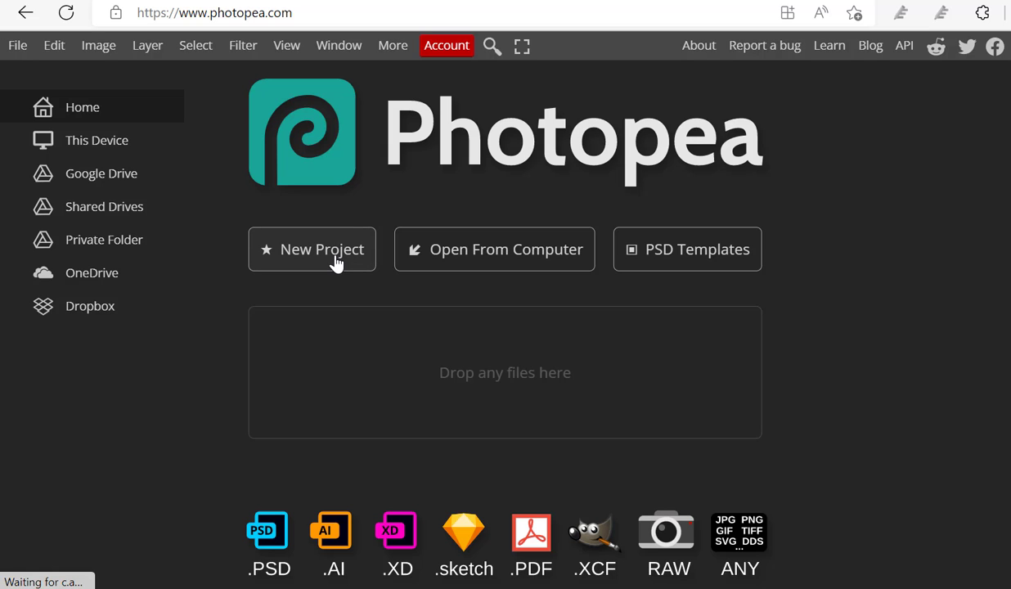
# Step: Create a new project from the white-flower template captioned "What Is Love?"
pyautogui.click(334, 262)
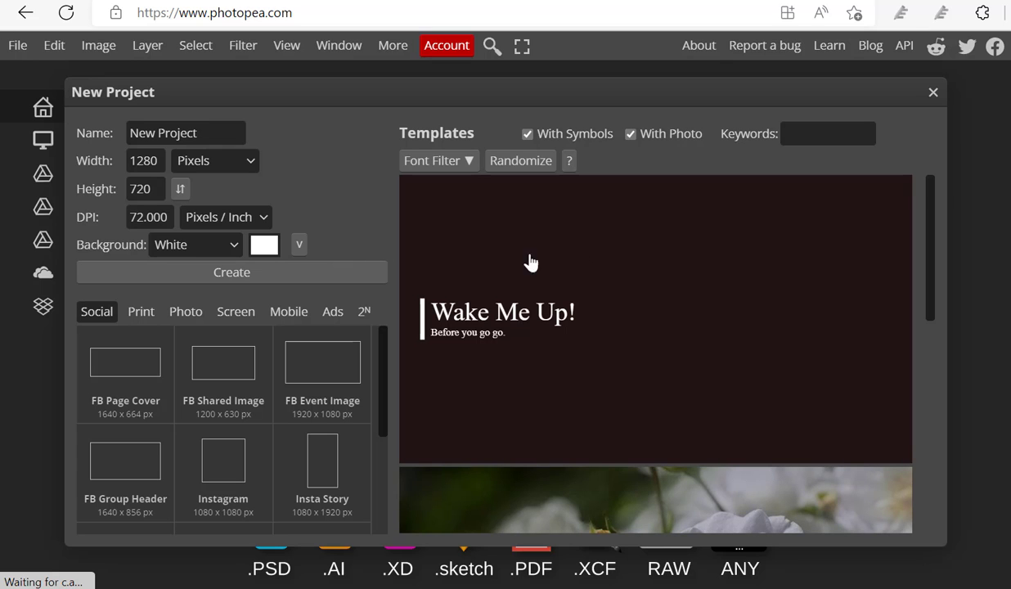
pyautogui.scroll(-2, 753, 267)
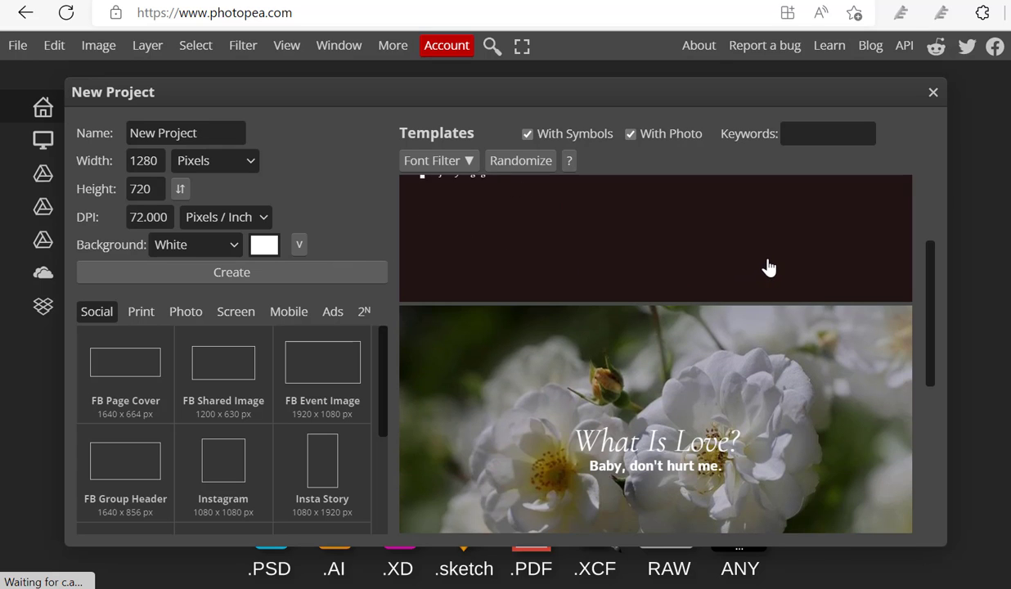
pyautogui.scroll(-2, 767, 267)
pyautogui.scroll(-3, 781, 262)
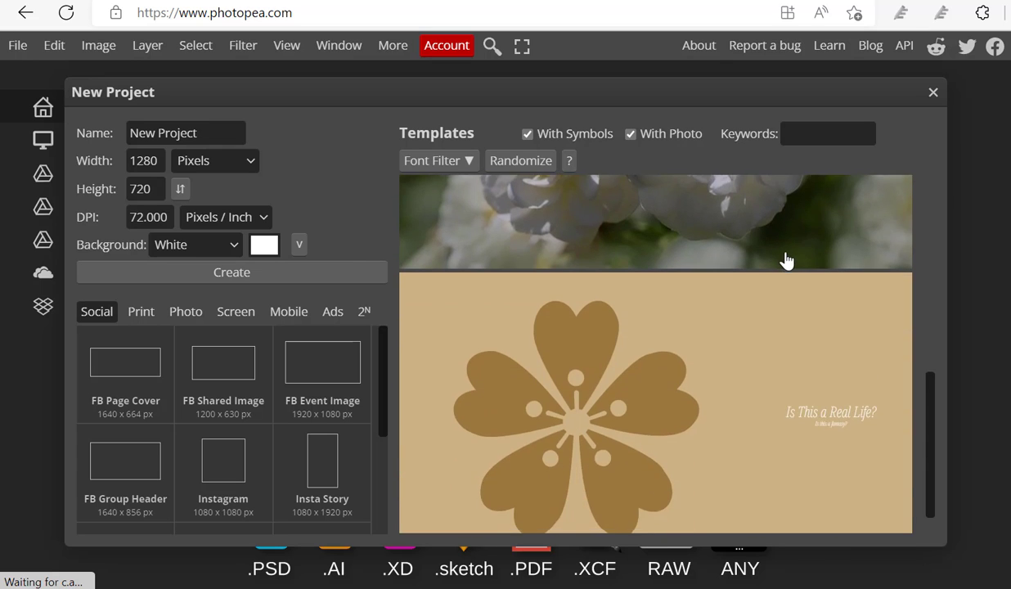
pyautogui.scroll(5, 786, 260)
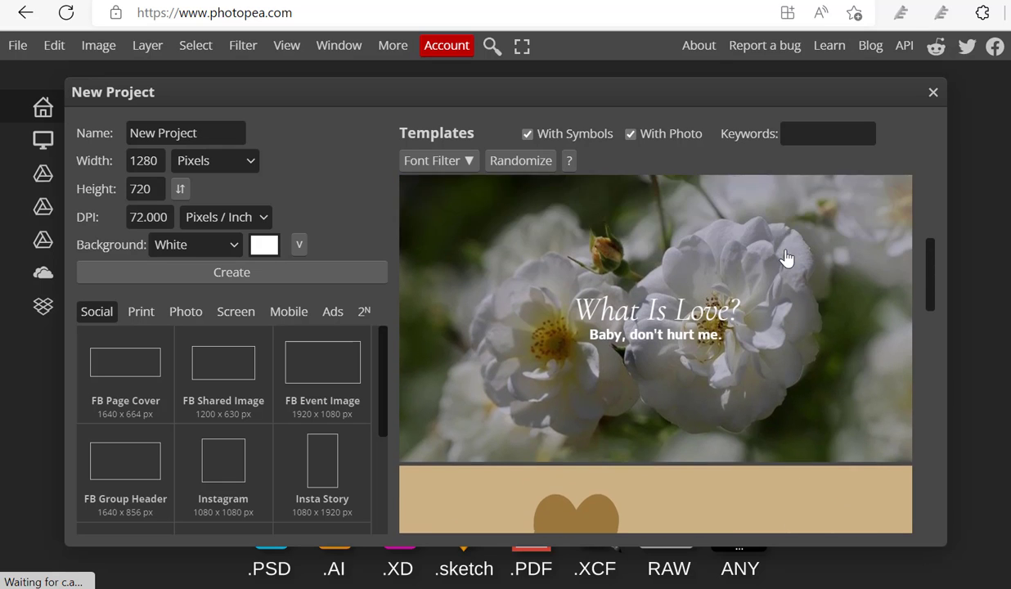
pyautogui.scroll(-2, 786, 258)
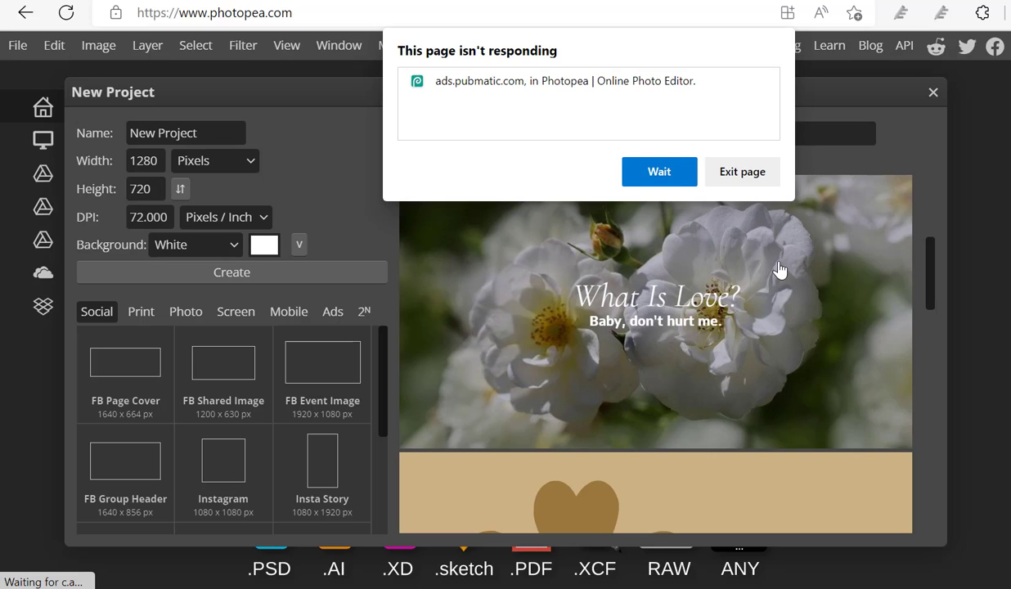
pyautogui.click(671, 182)
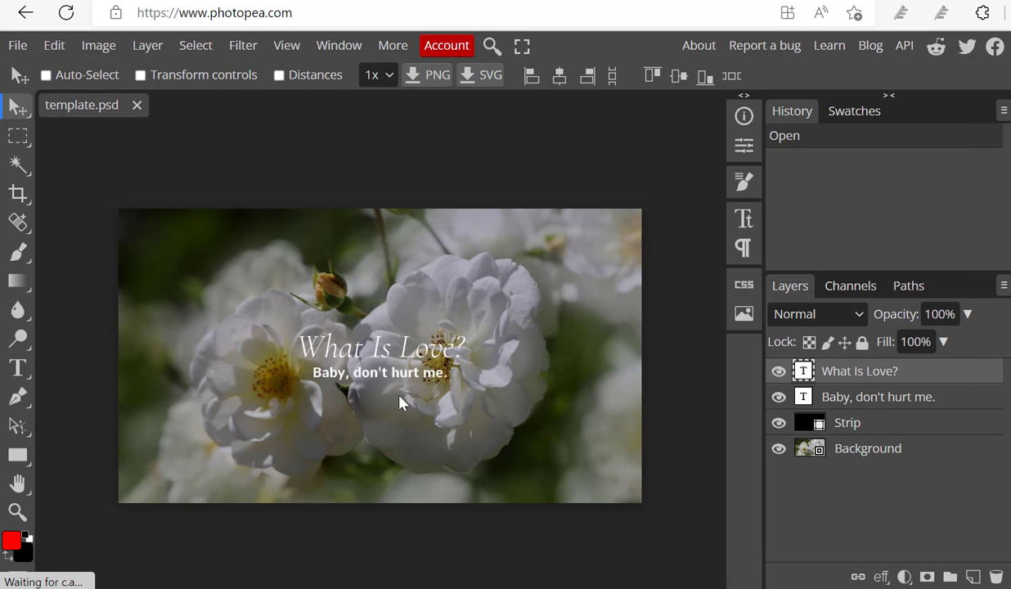
# Step: Hide and delete the two text layers "What Is Love?" and "Baby, don't hurt me."
pyautogui.click(778, 373)
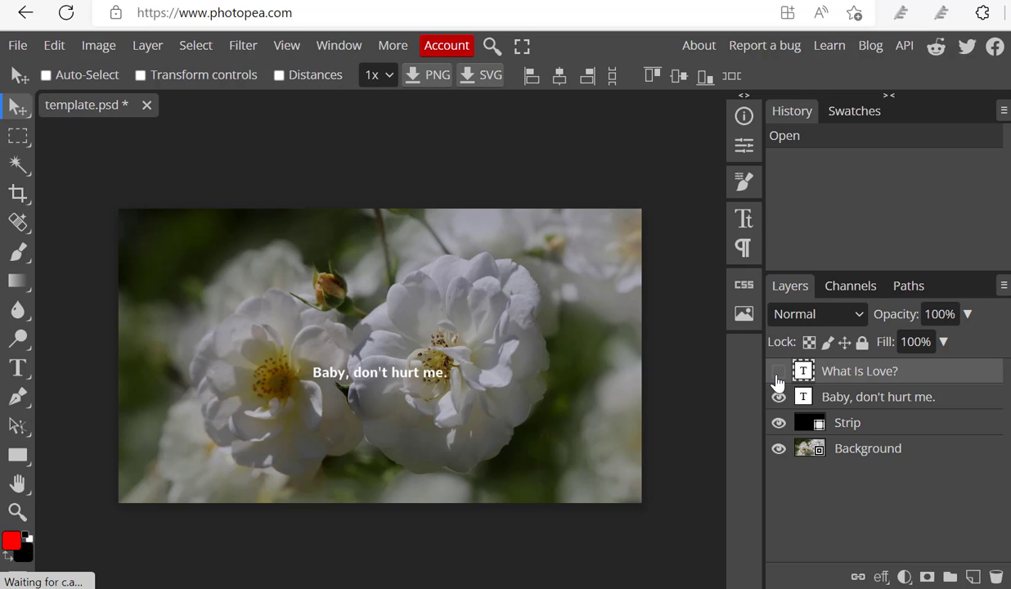
pyautogui.click(778, 397)
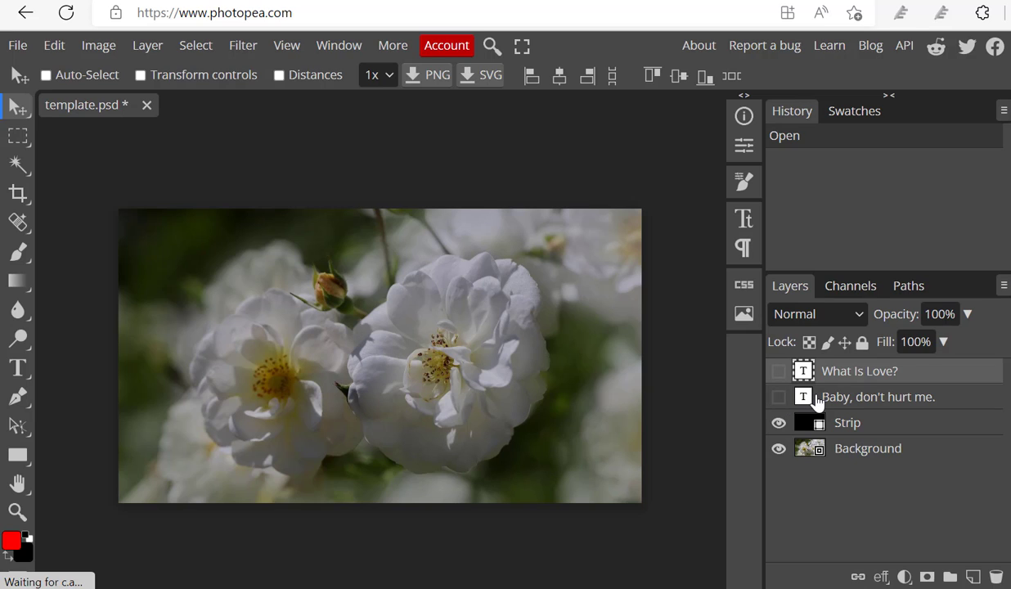
pyautogui.moveTo(801, 370); pyautogui.dragTo(999, 577)
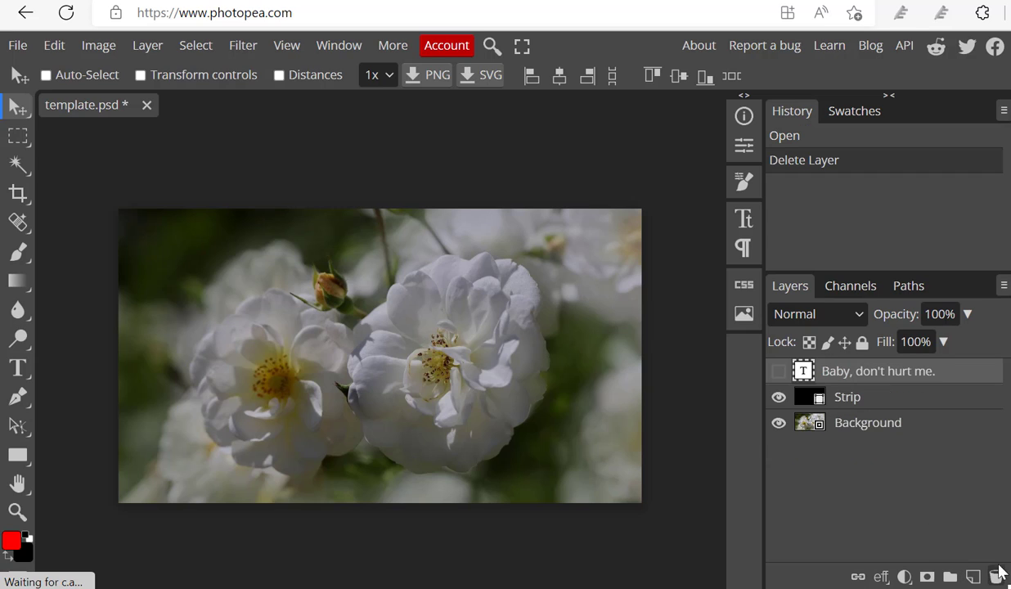
pyautogui.moveTo(804, 376); pyautogui.dragTo(995, 577)
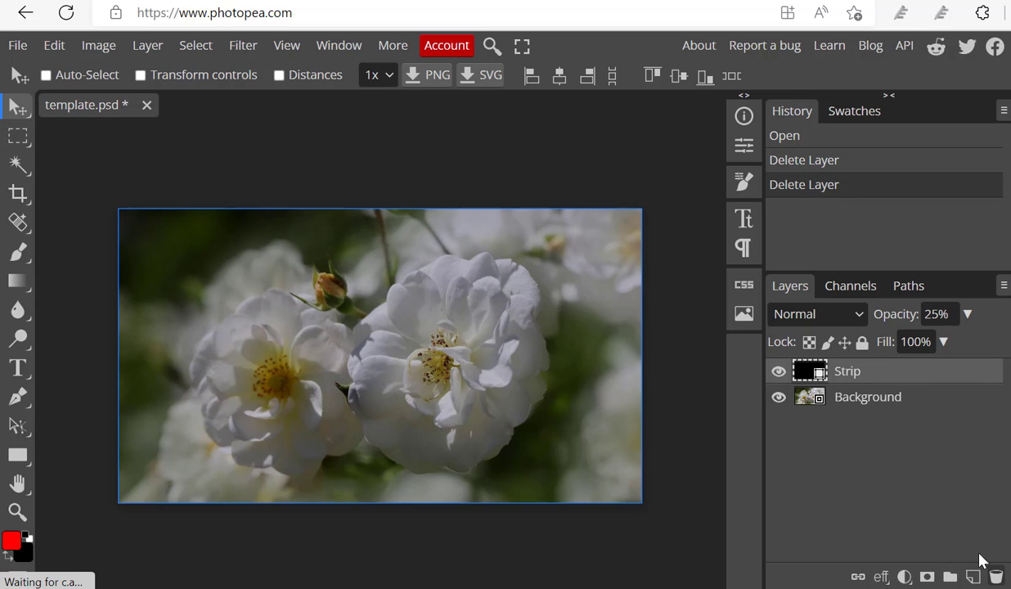
# Step: Add a horizontal text layer reading "GUIDEPA.COM" over the flower image
pyautogui.click(19, 368)
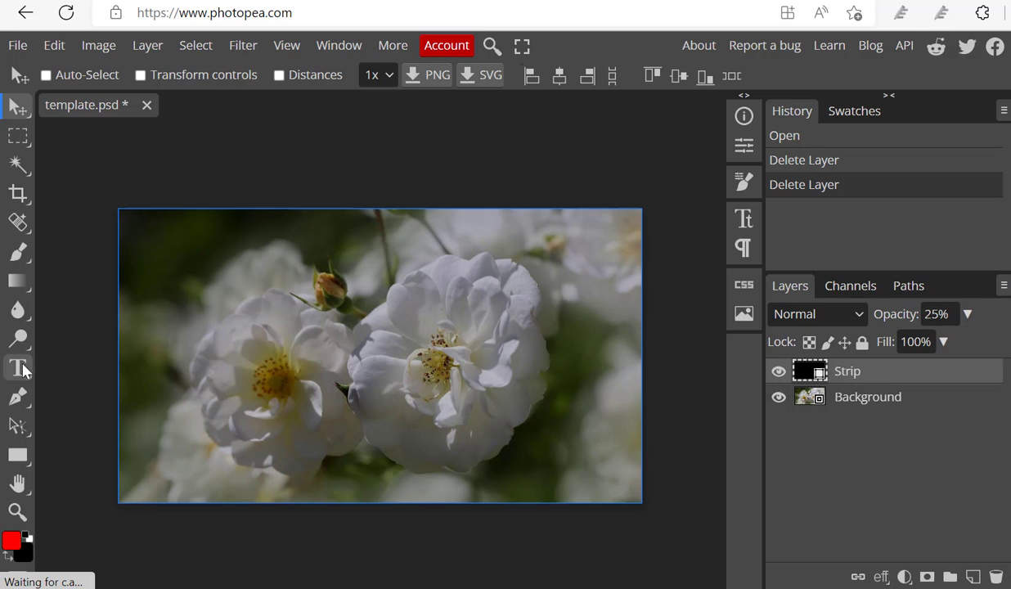
pyautogui.click(235, 313)
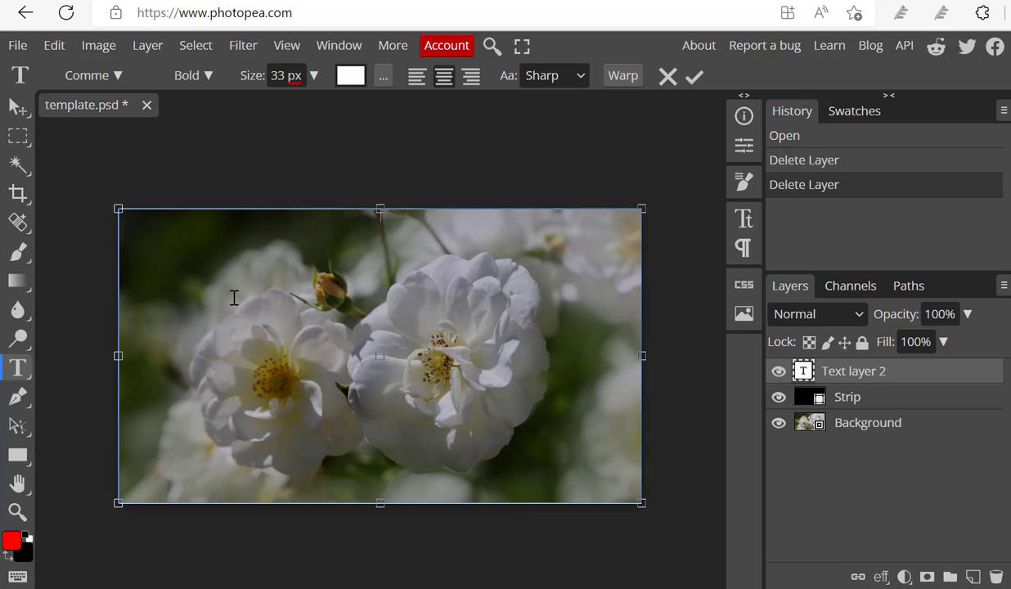
pyautogui.press('capslock')
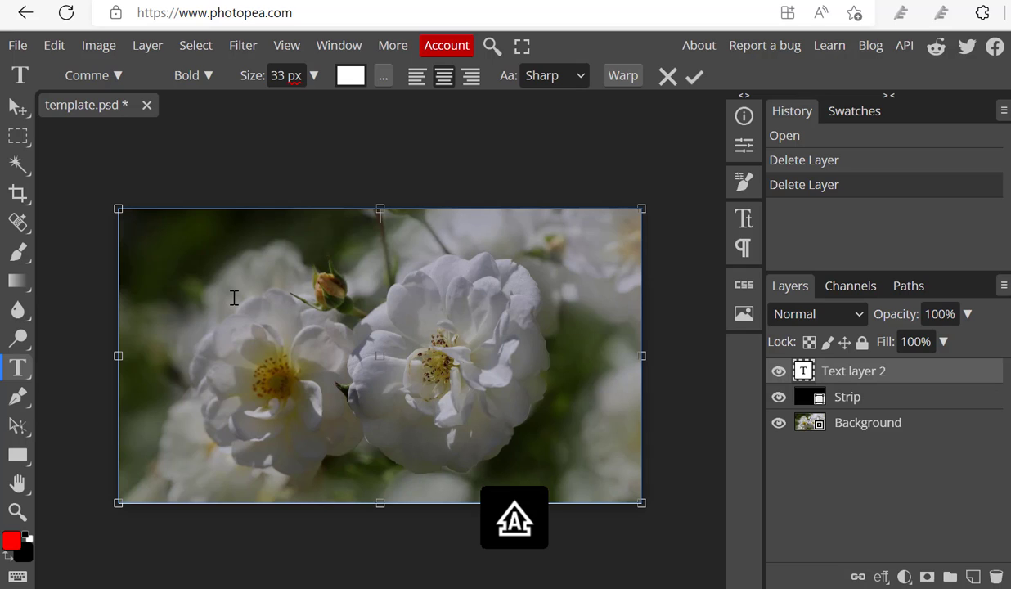
pyautogui.write('GUI')
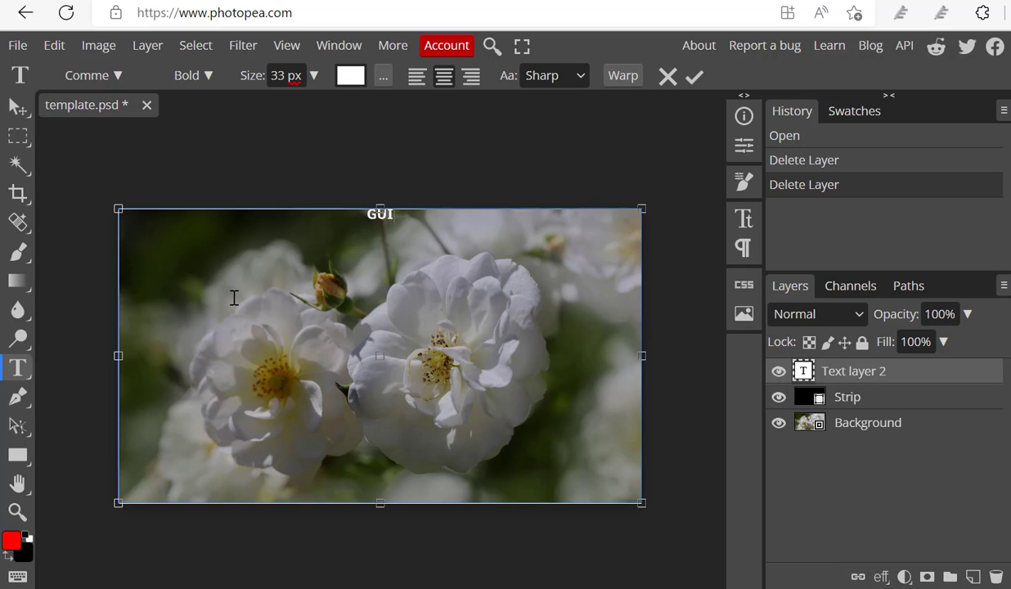
pyautogui.write('DEPA')
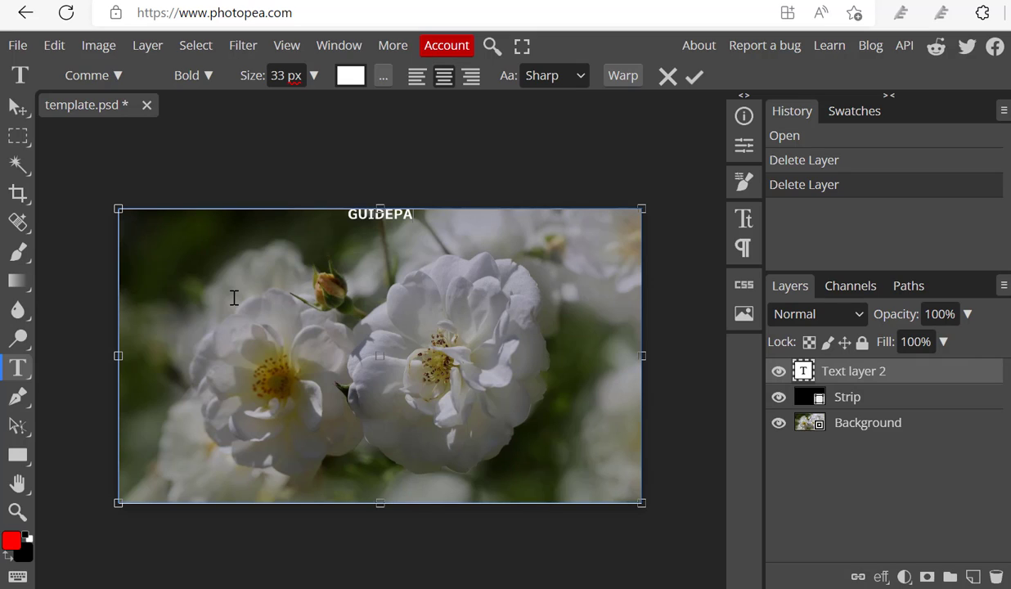
pyautogui.write('.COM')
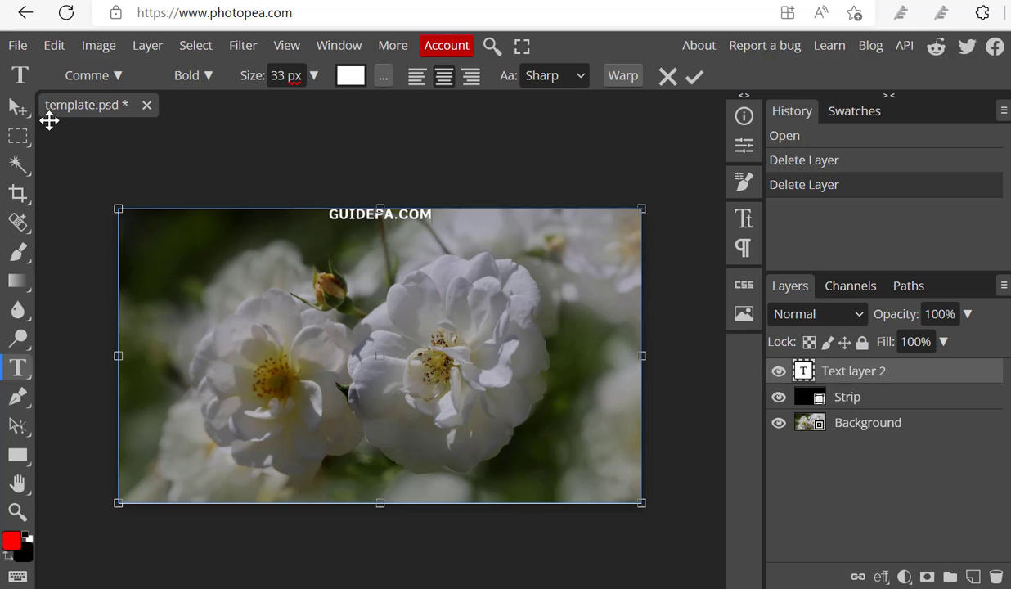
# Step: Move the GUIDEPA.COM text down from the image's upper edge to just above its centre
pyautogui.click(18, 106)
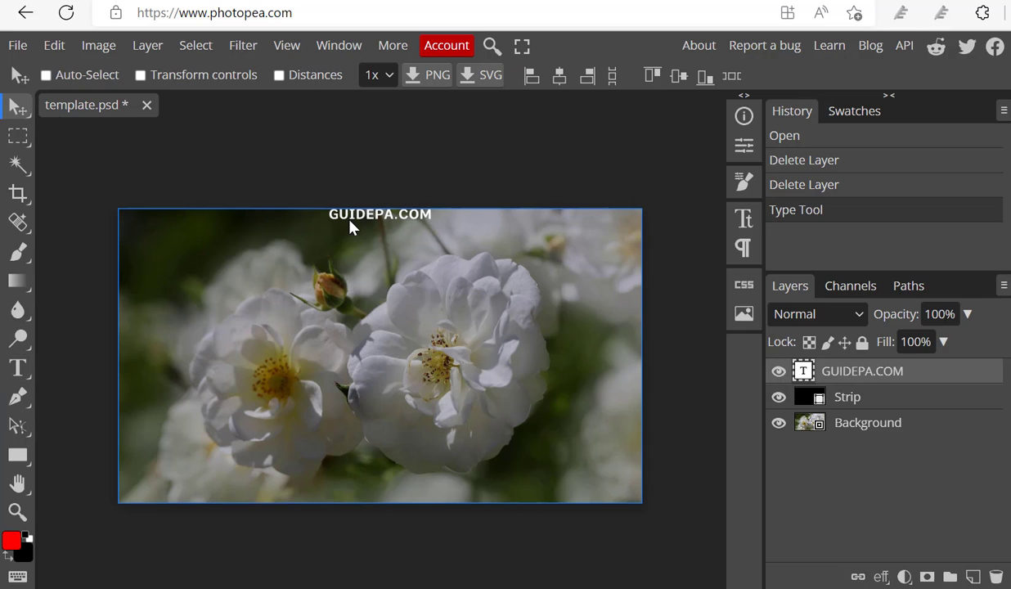
pyautogui.moveTo(350, 226); pyautogui.dragTo(350, 225)
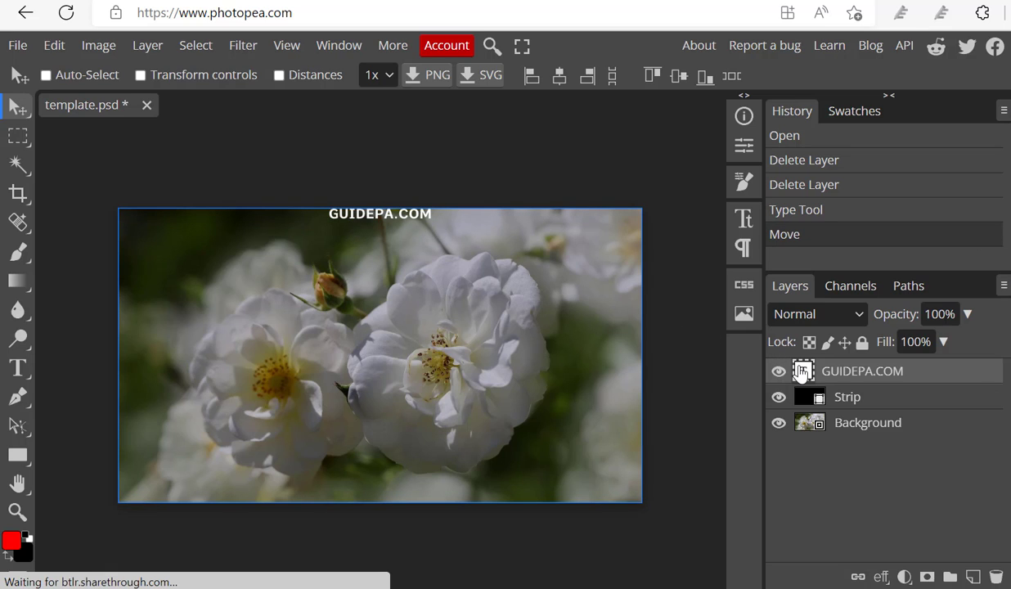
pyautogui.moveTo(346, 221); pyautogui.dragTo(383, 324)
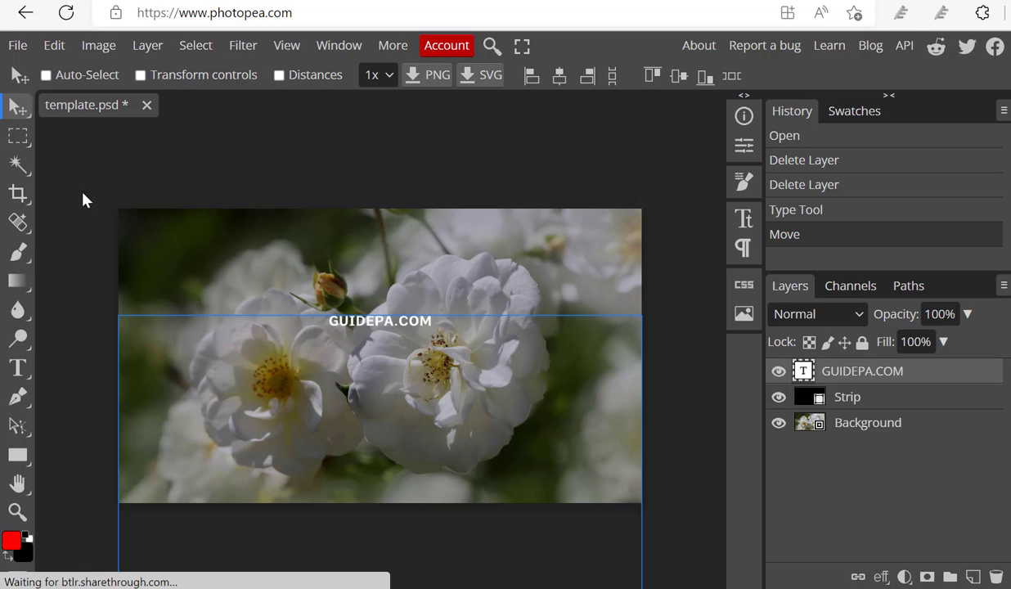
# Step: Add a vertical text layer reading "GUIDEMOM.COM" and place it fully inside the image along its left edge
pyautogui.click(25, 376)
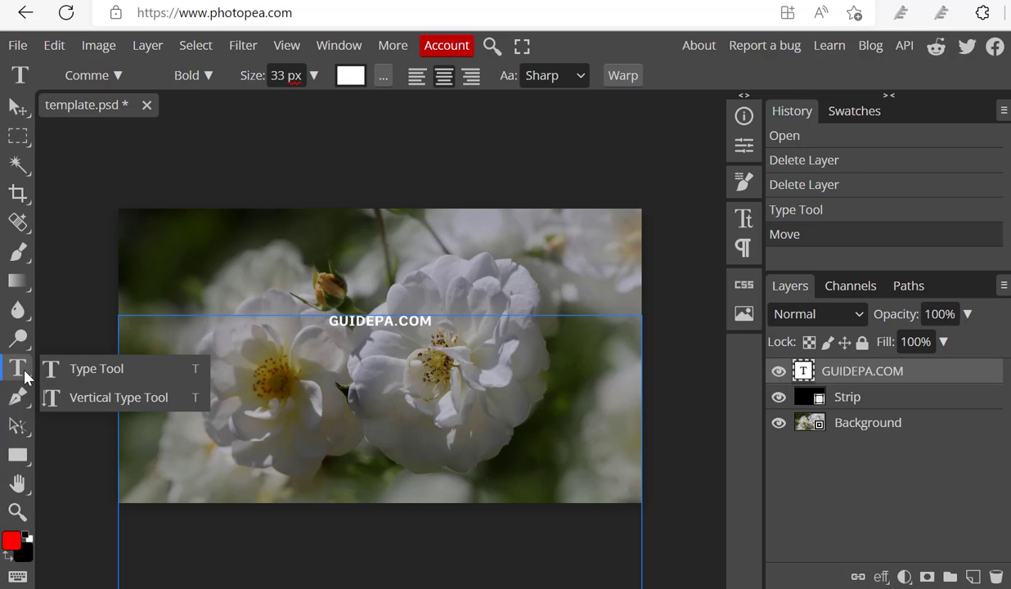
pyautogui.click(89, 398)
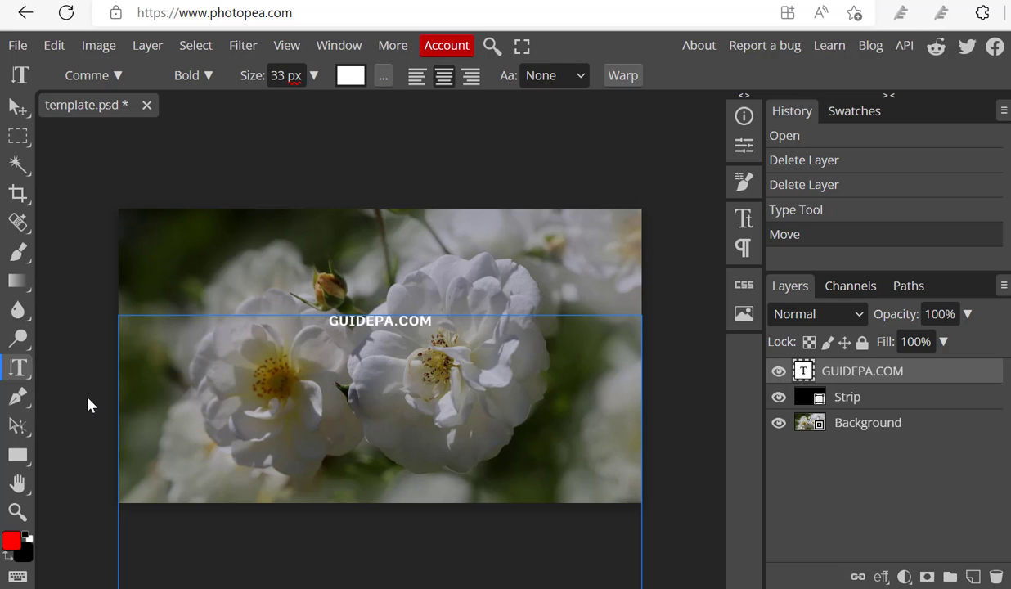
pyautogui.click(142, 228)
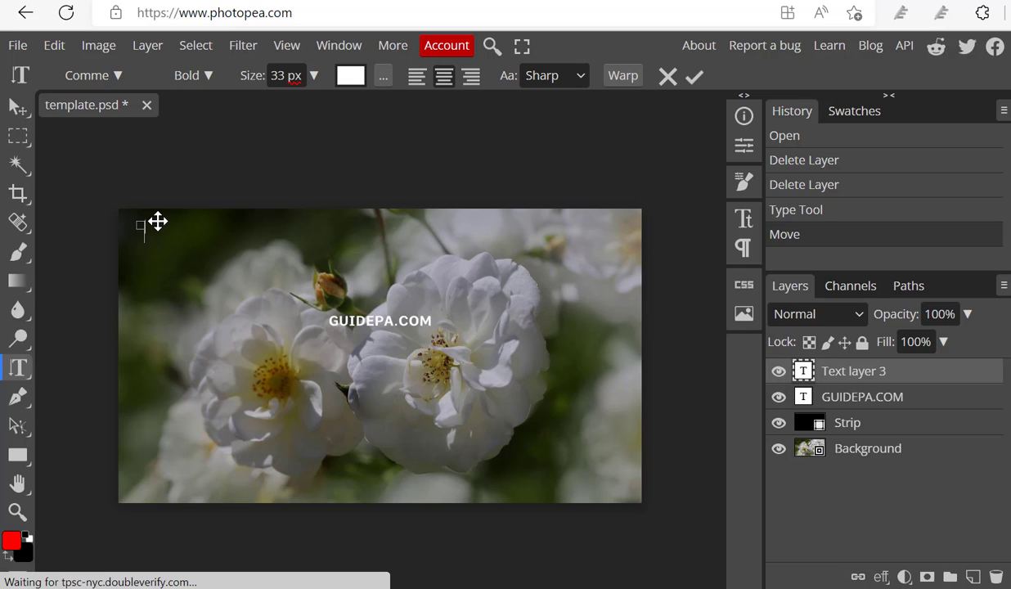
pyautogui.write('GUI')
pyautogui.write('E')
pyautogui.press('BackSpace')
pyautogui.press('BackSpace')
pyautogui.press('BackSpace')
pyautogui.press('BackSpace')
pyautogui.write('GUIDEMOM')
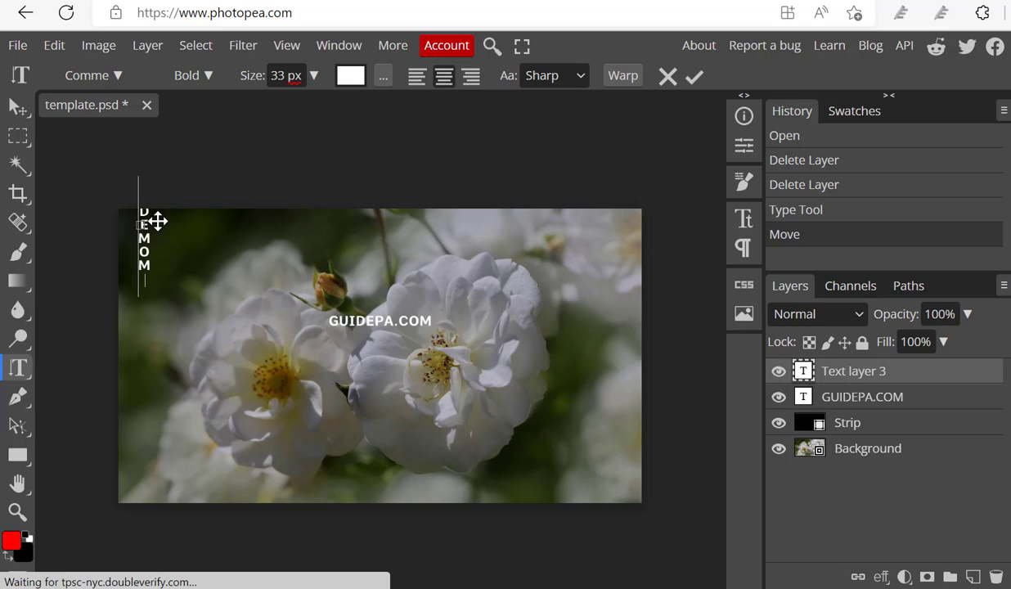
pyautogui.write('.CO')
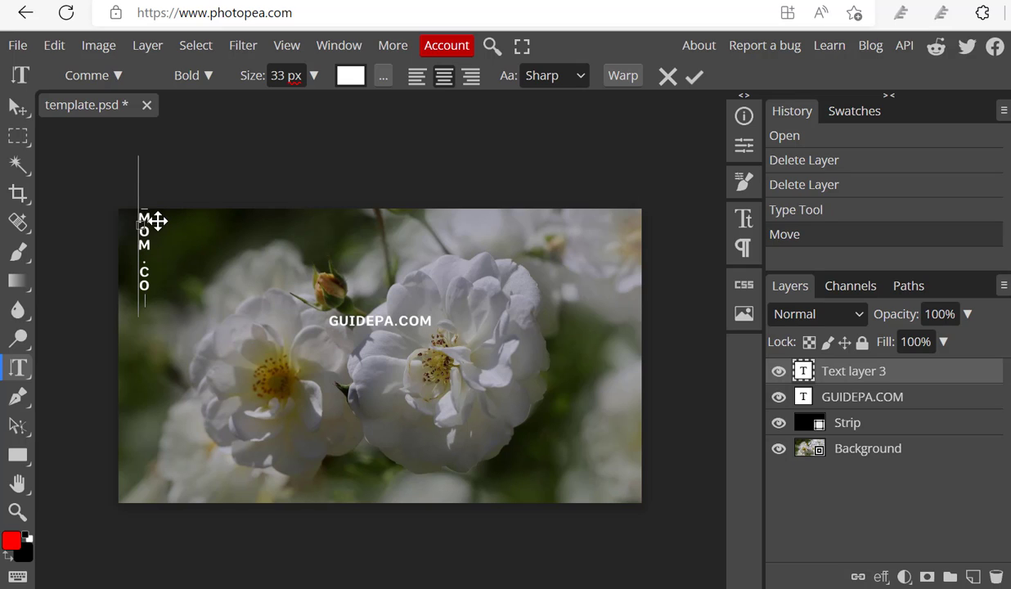
pyautogui.write('M')
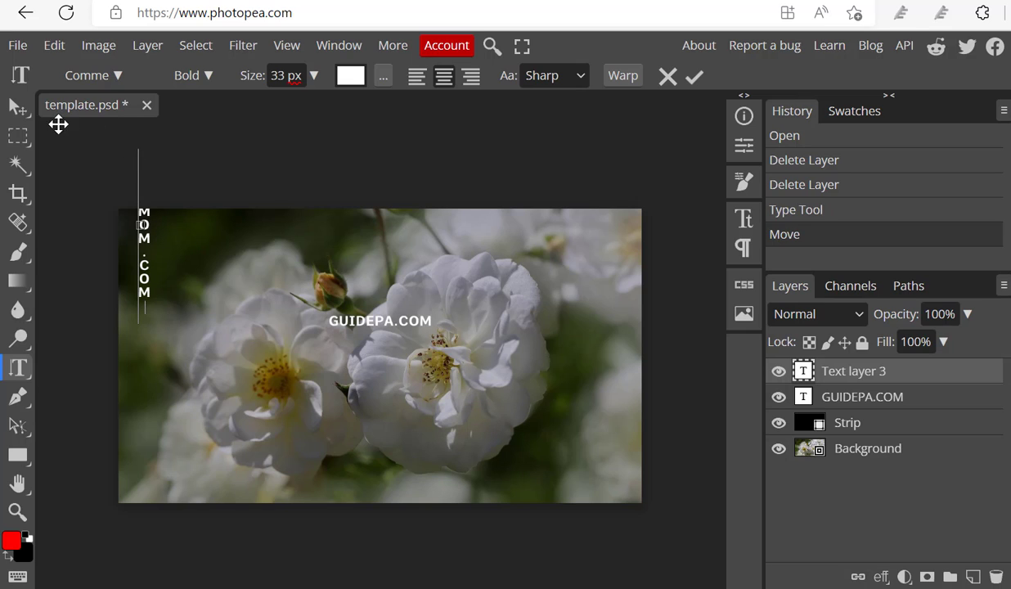
pyautogui.click(17, 108)
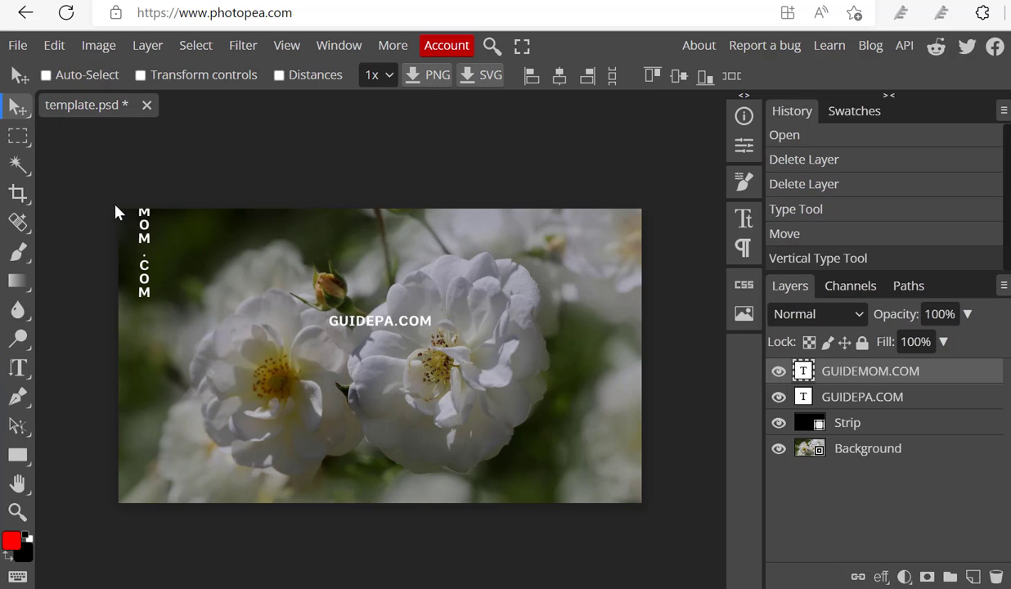
pyautogui.moveTo(143, 225); pyautogui.dragTo(126, 338)
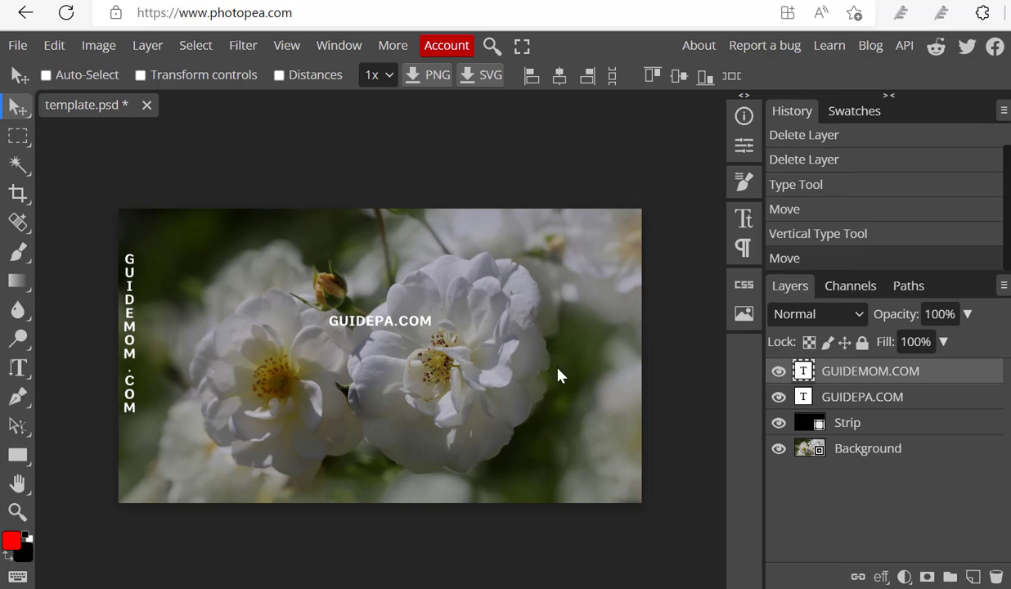
# Step: Set the vertical GUIDEMOM.COM text size to 49 px and move it slightly lower along the image's left edge
pyautogui.doubleClick(806, 371)
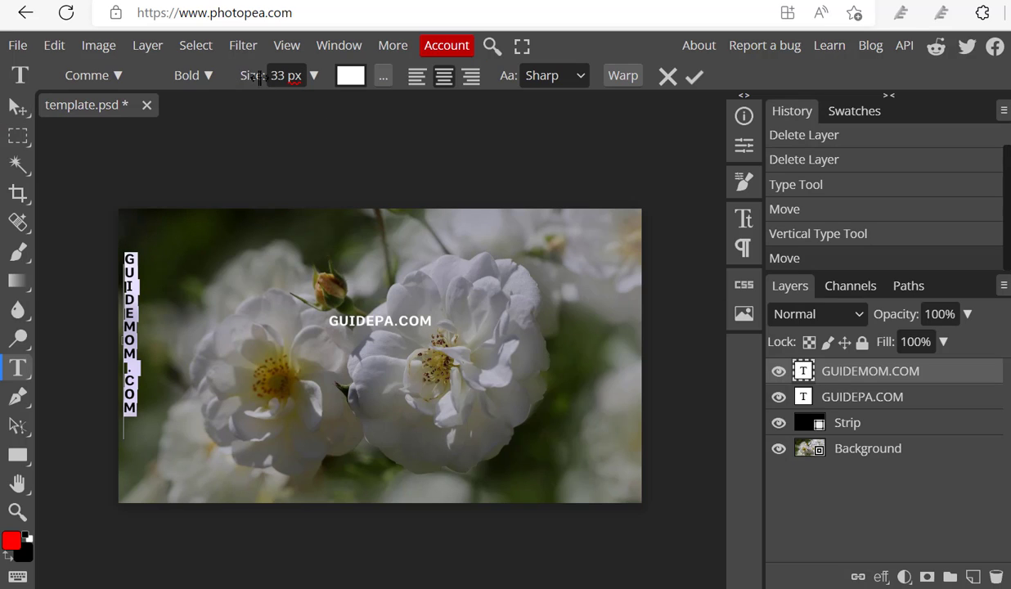
pyautogui.click(311, 82)
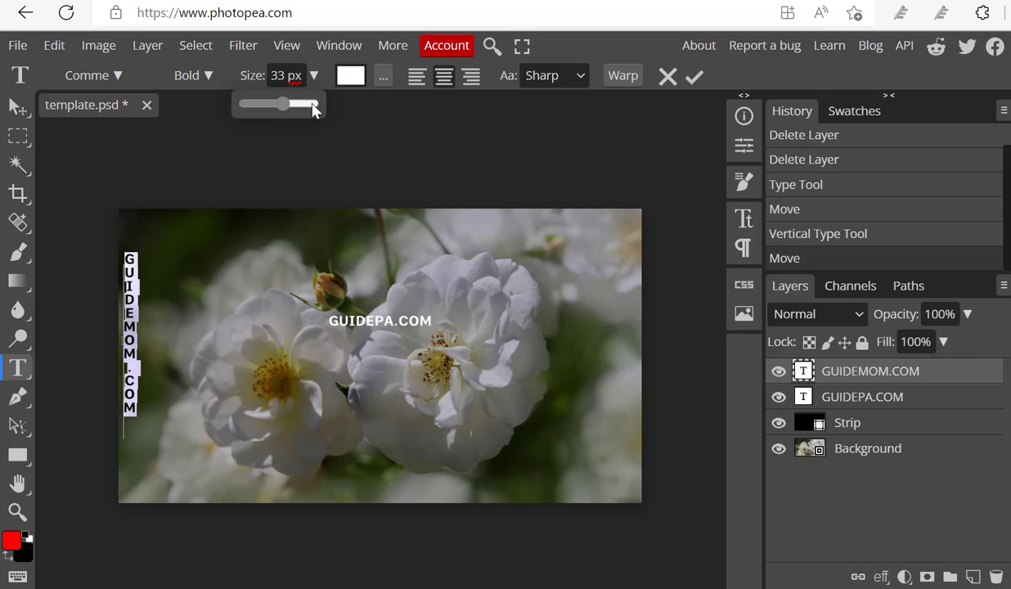
pyautogui.click(313, 109)
pyautogui.moveTo(311, 103); pyautogui.dragTo(294, 102)
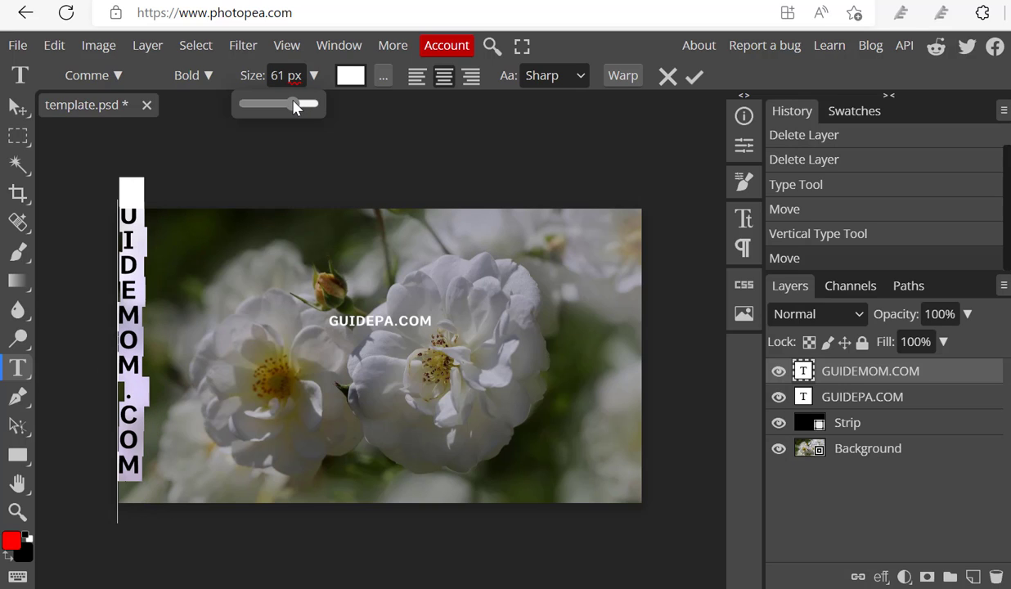
pyautogui.moveTo(291, 104); pyautogui.dragTo(289, 104)
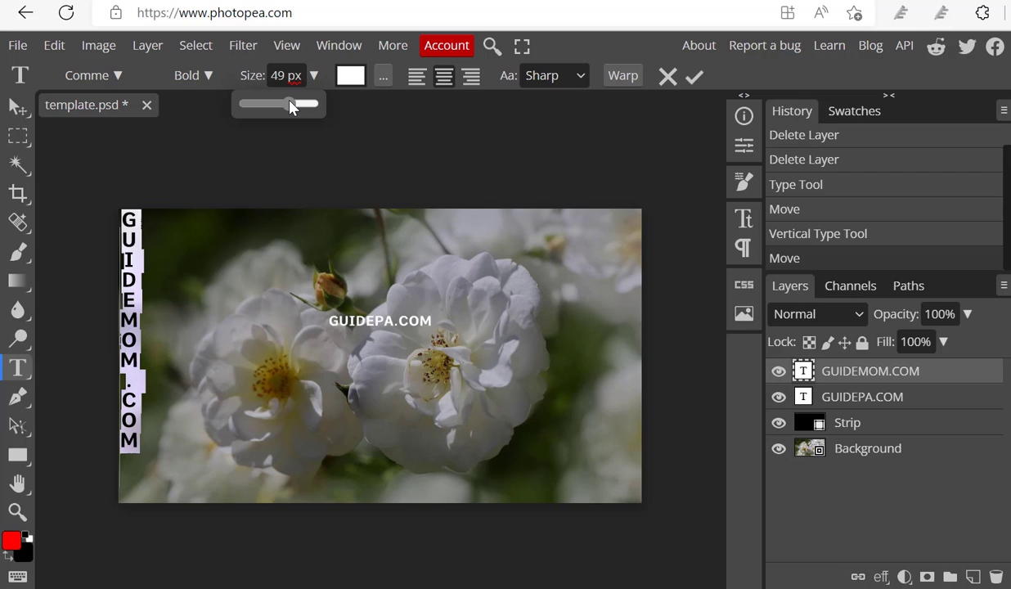
pyautogui.click(20, 114)
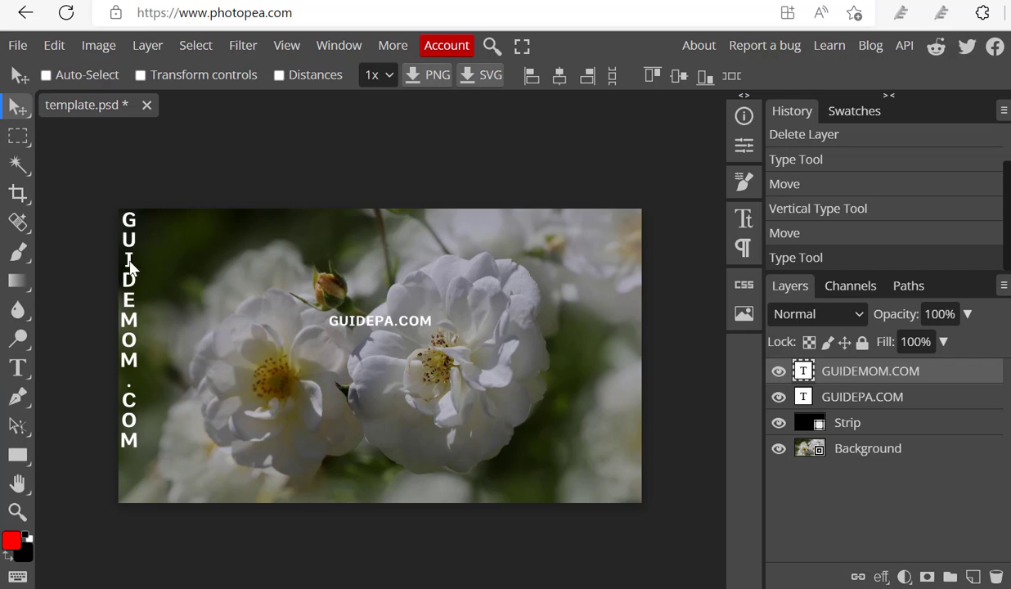
pyautogui.moveTo(129, 288); pyautogui.dragTo(129, 304)
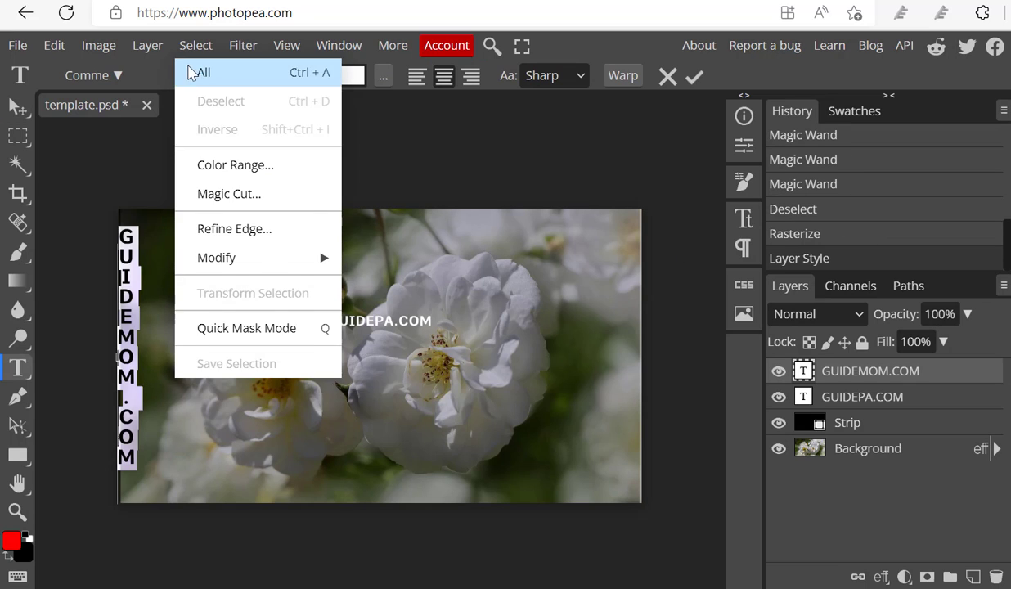
pyautogui.moveTo(149, 49)
pyautogui.moveTo(160, 81)
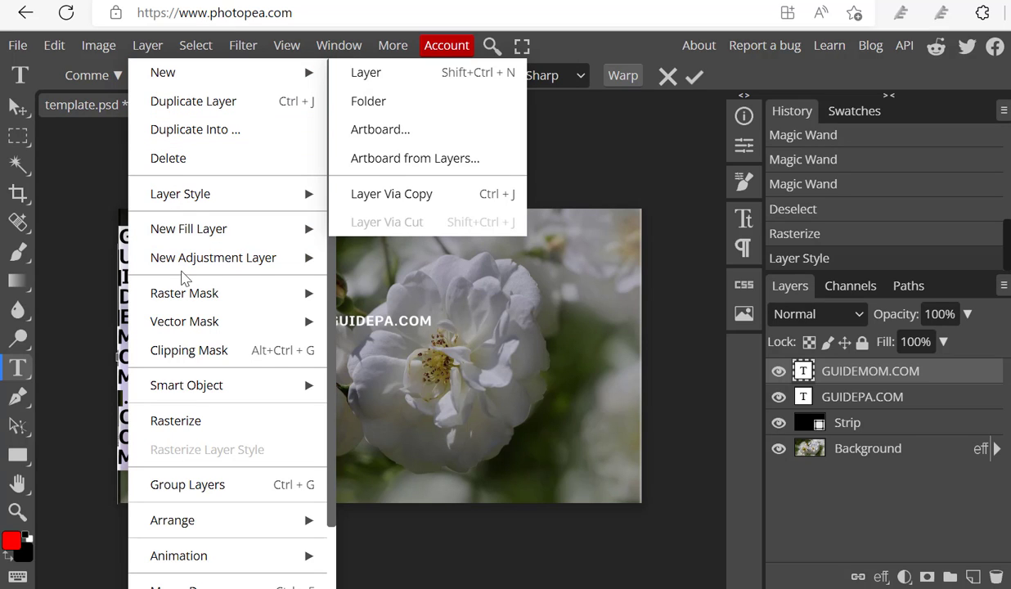
pyautogui.moveTo(187, 266)
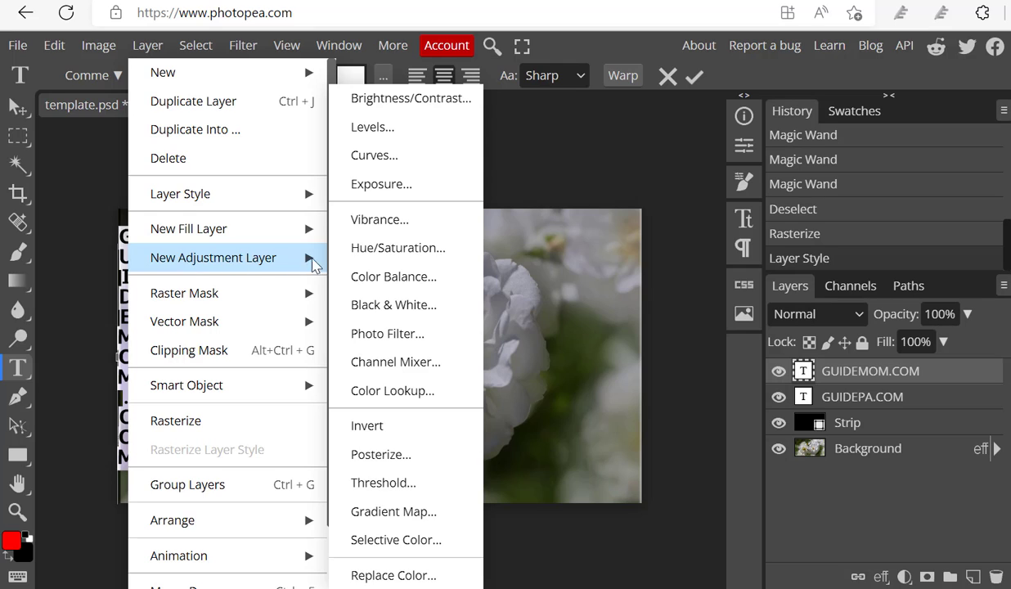
# Step: Add a Color Balance adjustment layer above the text layers and set its shadows to red -8 and green 6
pyautogui.click(367, 278)
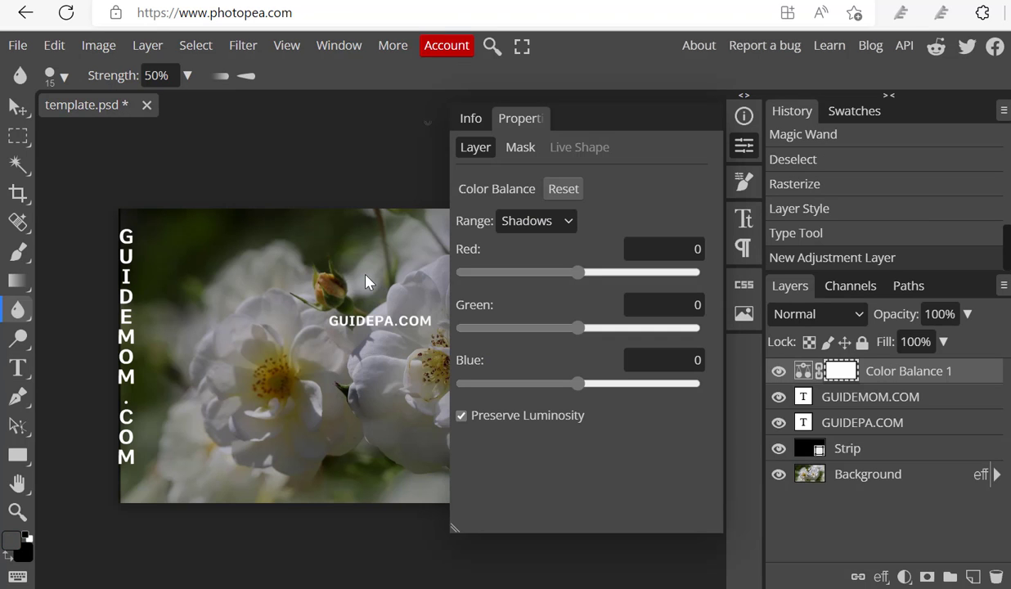
pyautogui.moveTo(580, 274)
pyautogui.mouseDown()
pyautogui.moveTo(656, 274)
pyautogui.moveTo(569, 275)
pyautogui.mouseUp()
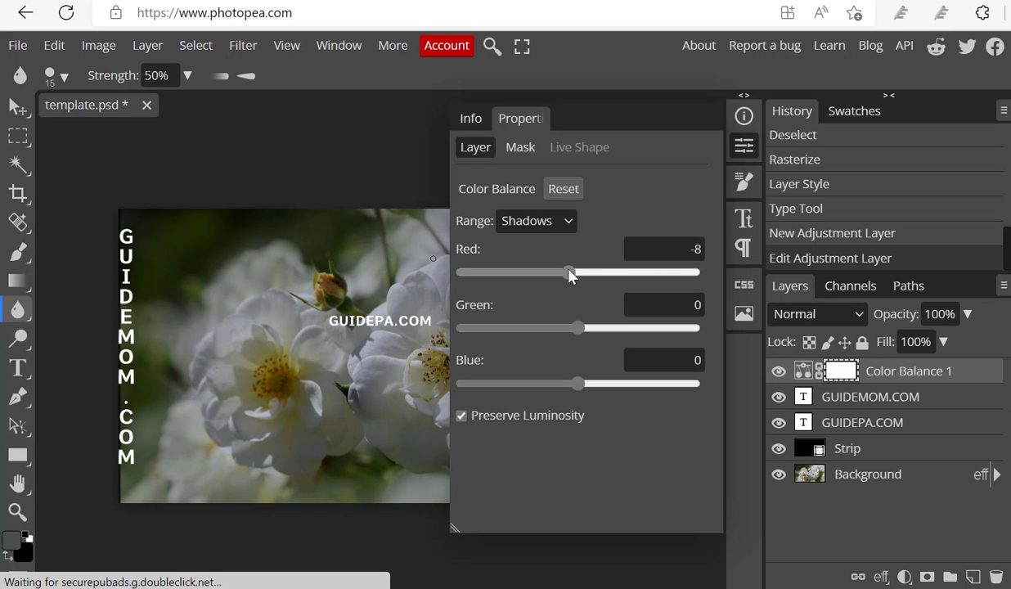
pyautogui.moveTo(602, 327); pyautogui.dragTo(637, 327)
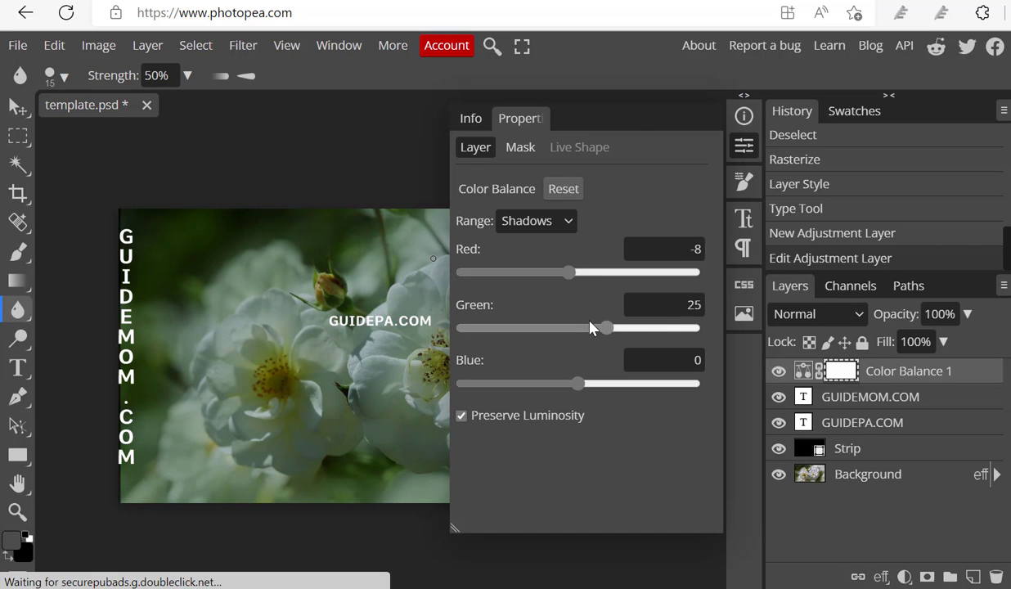
pyautogui.moveTo(590, 328); pyautogui.dragTo(585, 327)
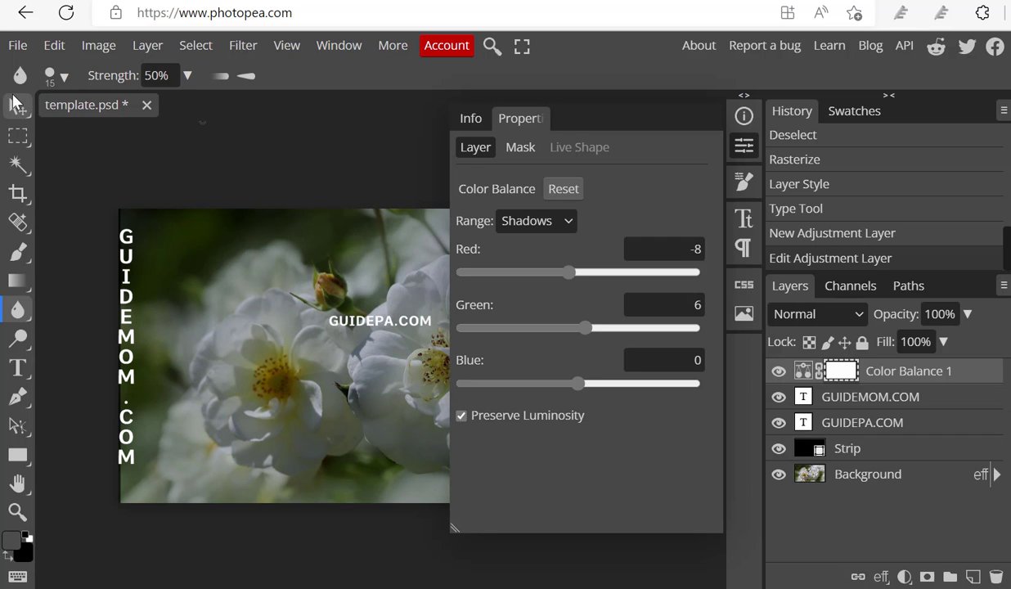
# Step: Switch to the Move tool and examine the PSD saving options and the available export file formats, including the additional ones
pyautogui.click(13, 102)
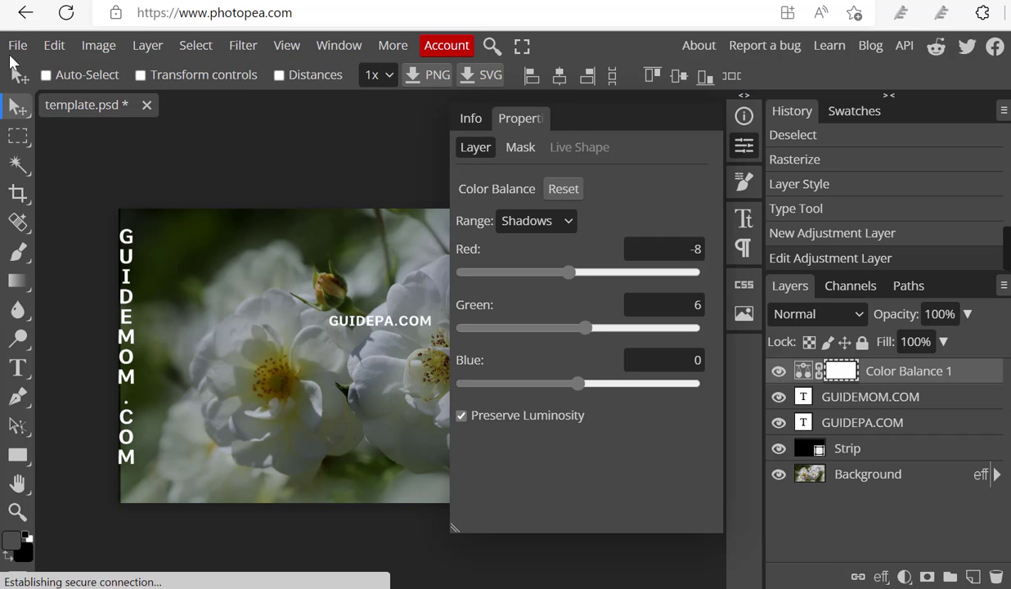
pyautogui.click(13, 49)
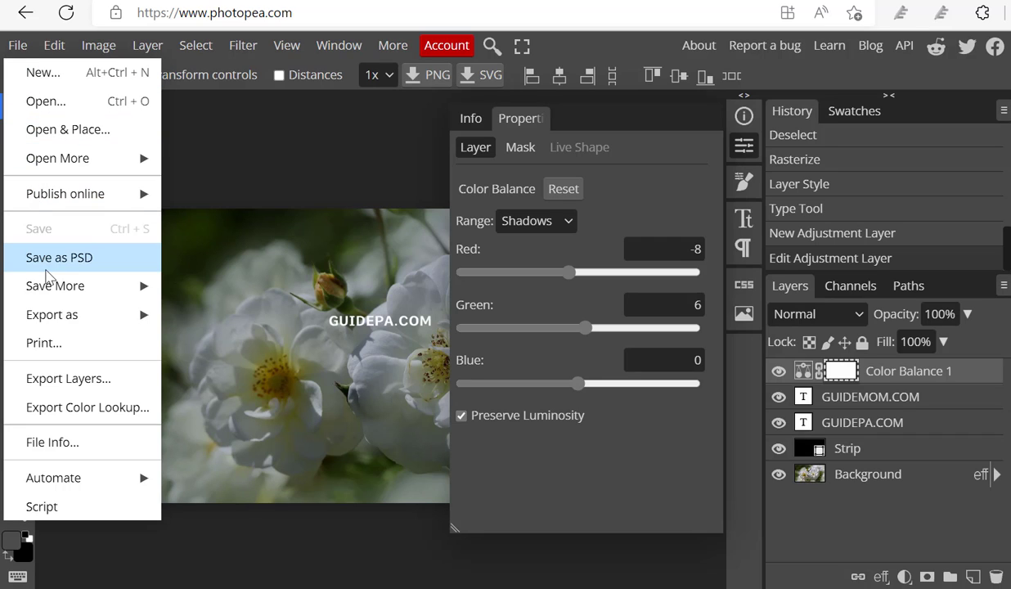
pyautogui.moveTo(62, 301)
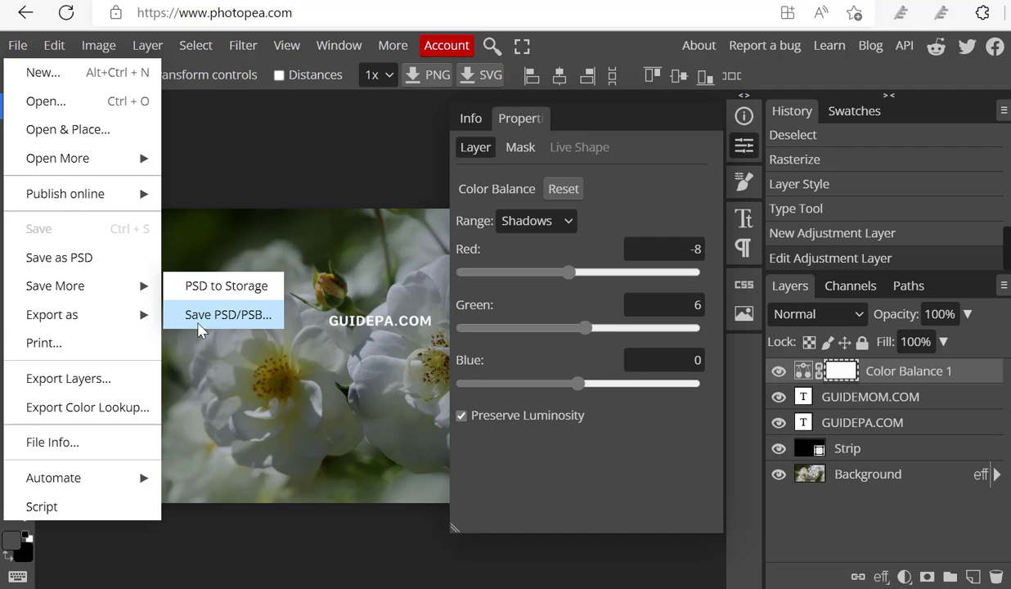
pyautogui.moveTo(88, 320)
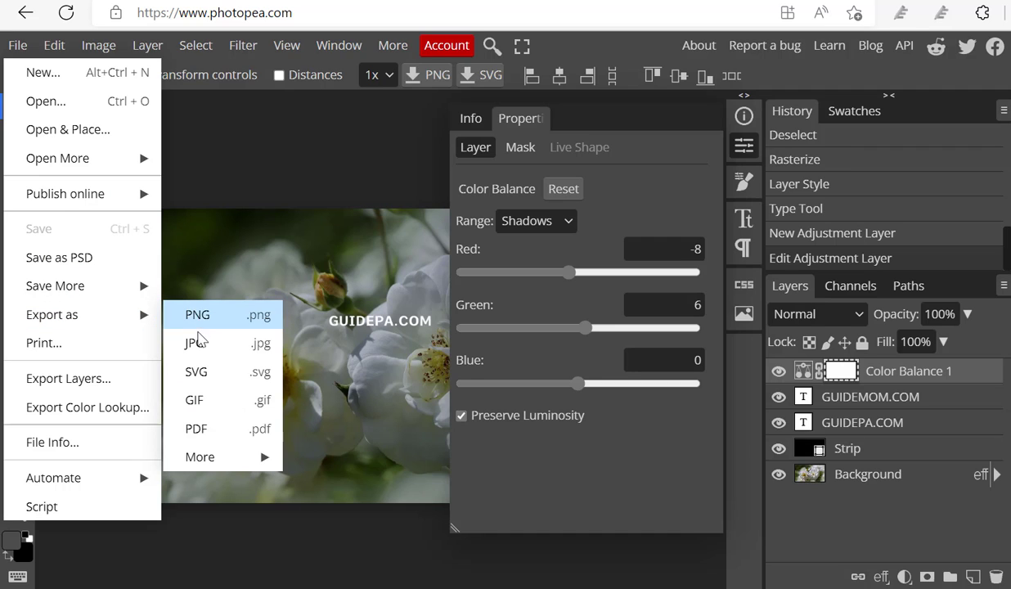
pyautogui.moveTo(196, 456)
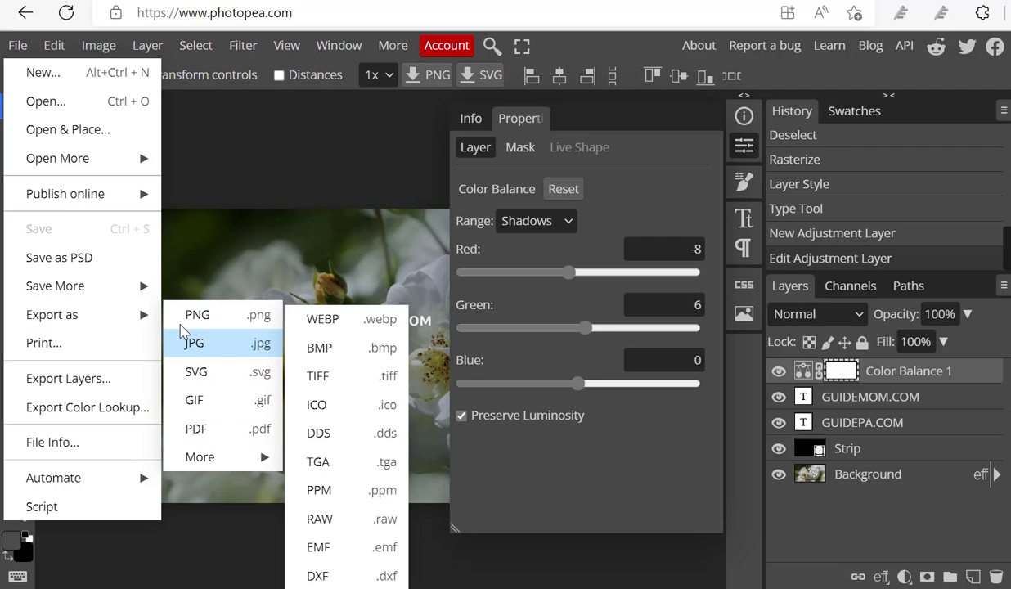
pyautogui.click(259, 149)
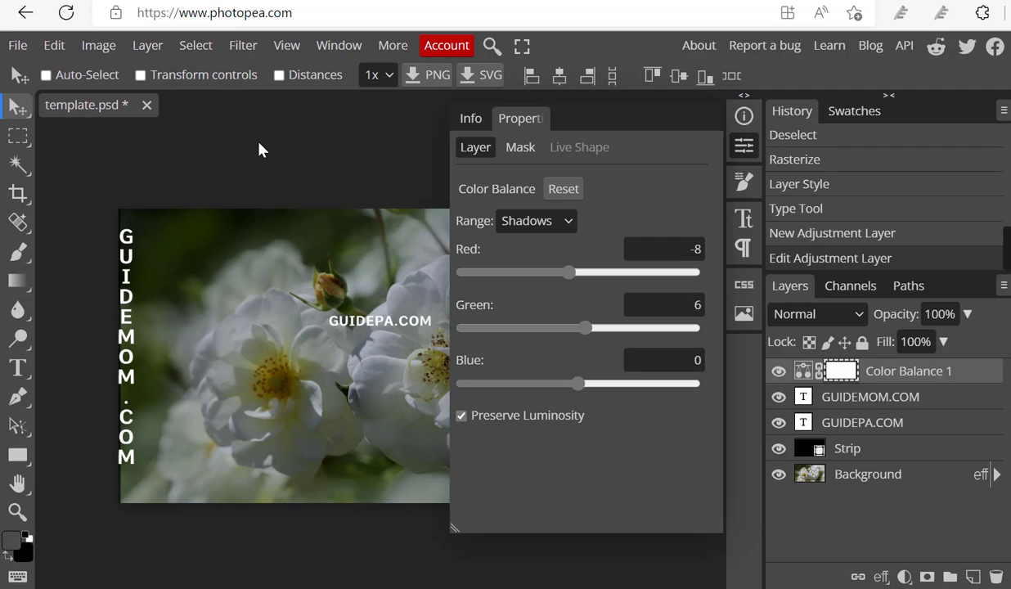